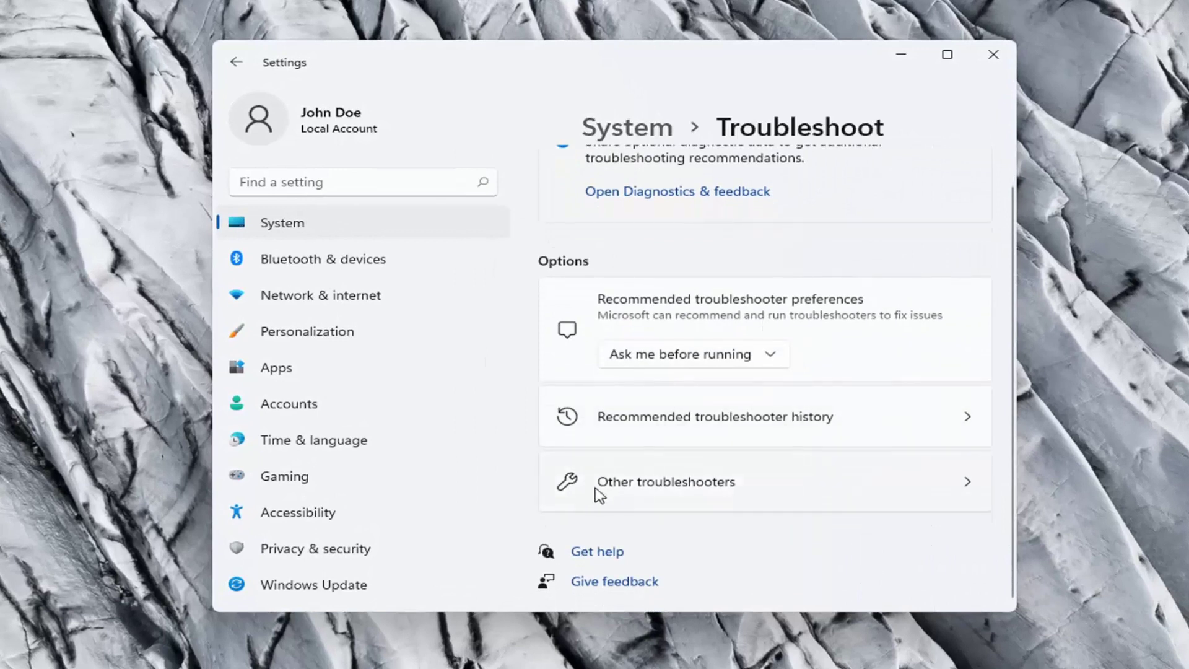
Step: Open the Other troubleshooters list from the Troubleshoot page
{"action": "left_click", "coordinate": [704, 491]}
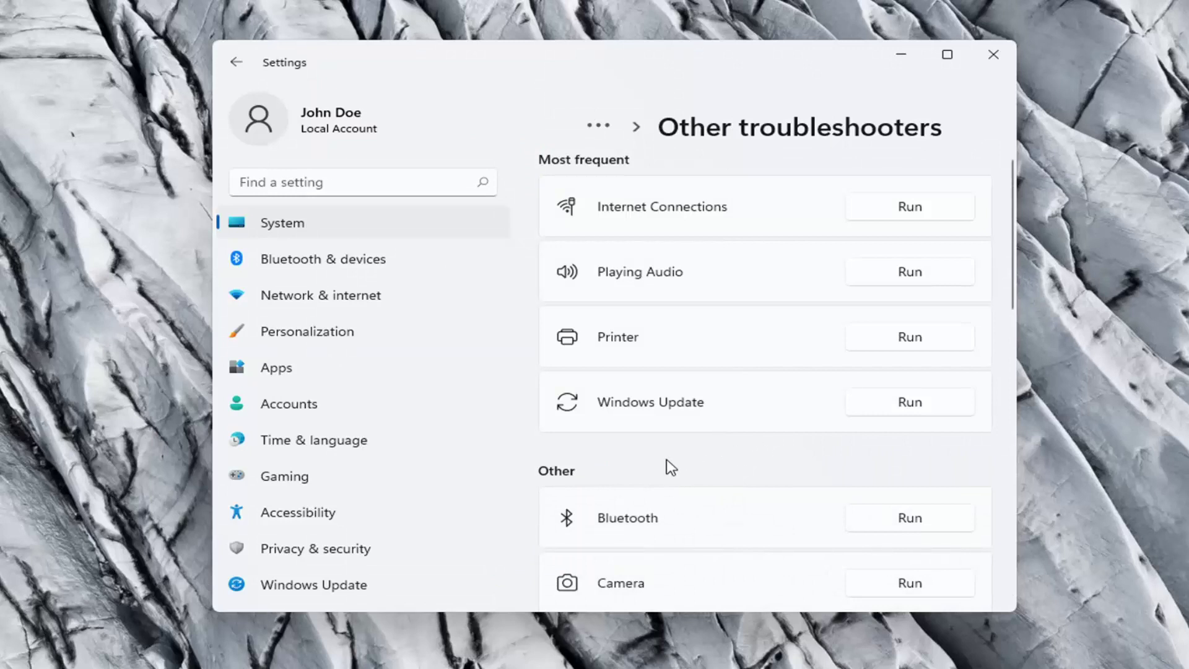
Step: Run the Network Adapter troubleshooter and close its 'couldn't identify the problem' result
{"action": "scroll", "coordinate": [644, 473], "scroll_direction": "down", "scroll_amount": 3}
{"action": "scroll", "coordinate": [647, 474], "scroll_direction": "down", "scroll_amount": 2}
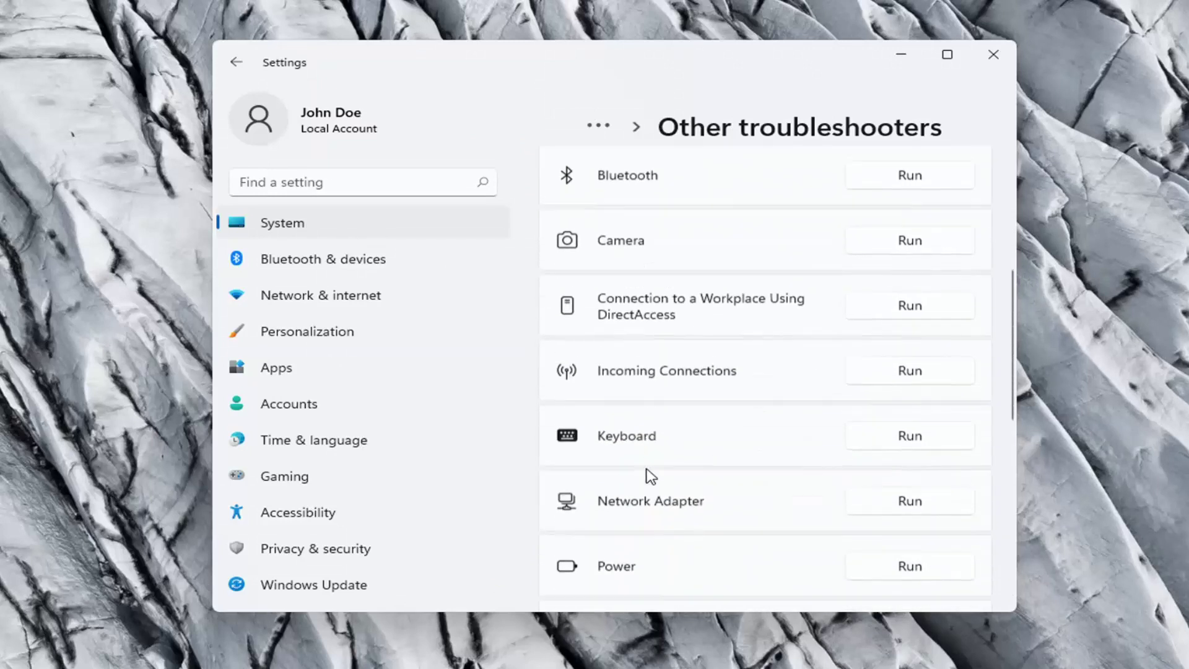
{"action": "left_click", "coordinate": [904, 496]}
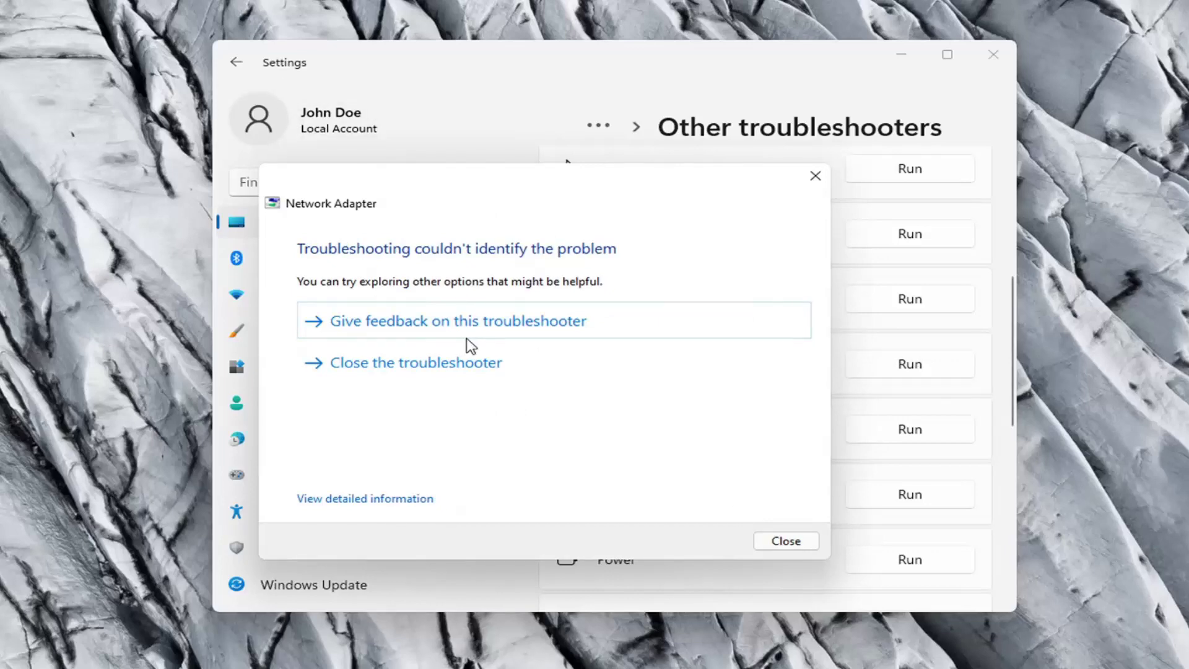
{"action": "left_click", "coordinate": [784, 542]}
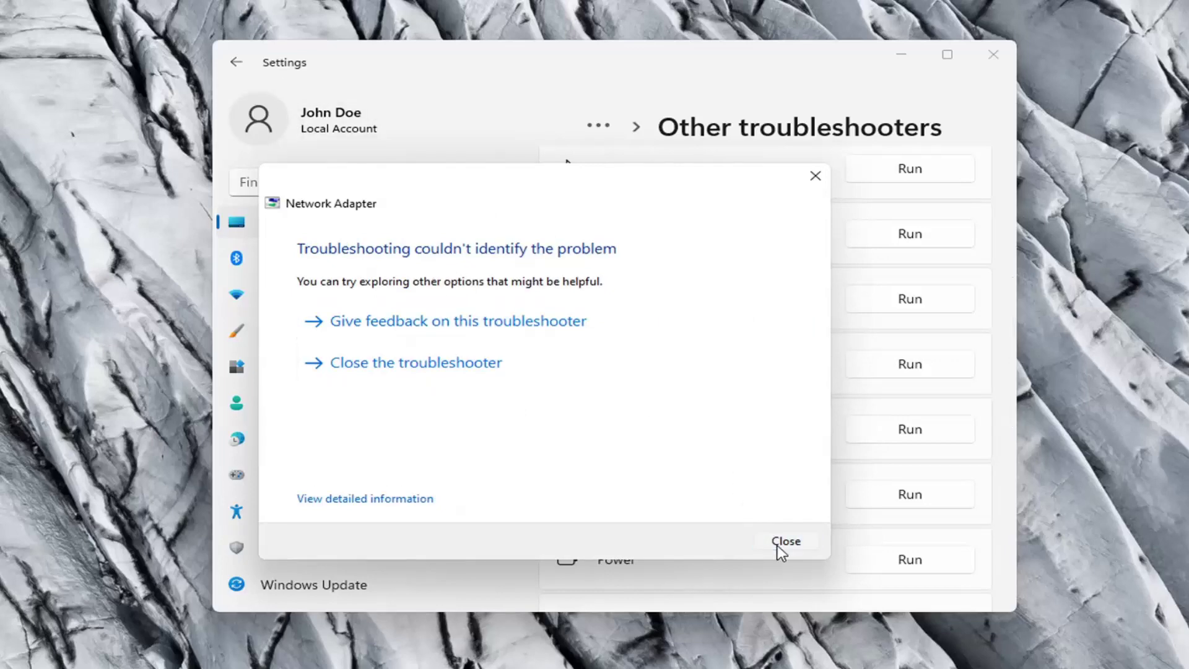
Step: Close Settings and launch Command Prompt as administrator via a Start search for 'cmd'
{"action": "left_click", "coordinate": [993, 59]}
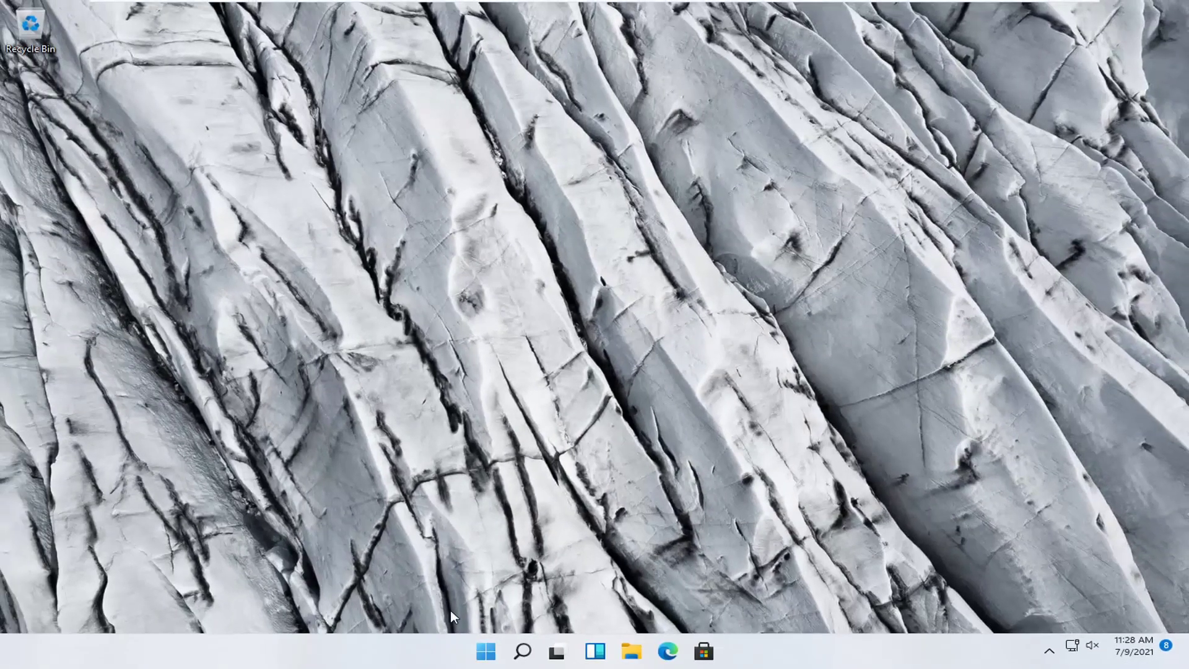
{"action": "left_click", "coordinate": [522, 651]}
{"action": "type", "text": "cmd"}
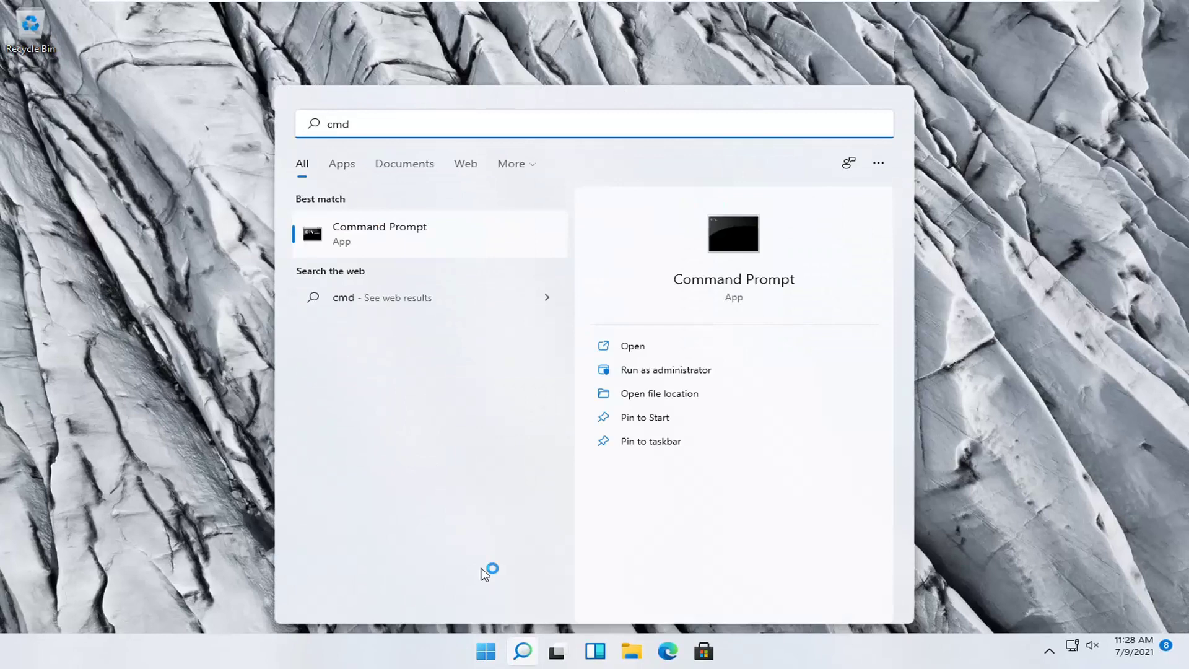
{"action": "left_click", "coordinate": [375, 243]}
{"action": "right_click", "coordinate": [376, 244]}
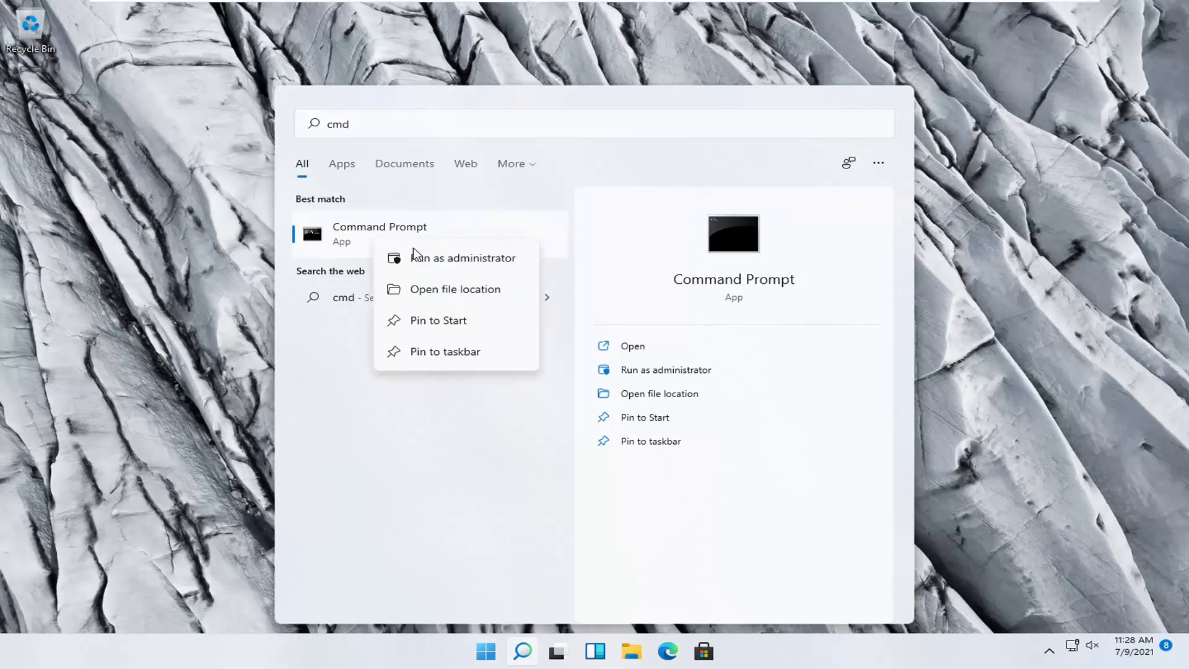
{"action": "left_click", "coordinate": [432, 261]}
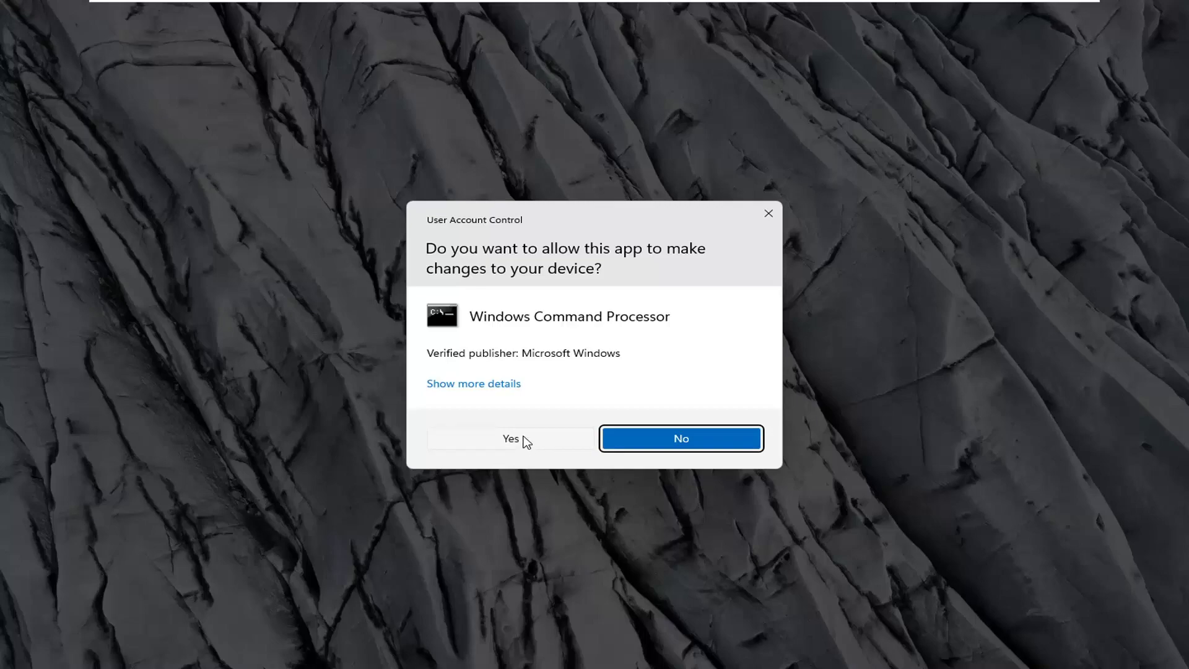
{"action": "left_click", "coordinate": [522, 441]}
{"action": "left_click_drag", "start_coordinate": [543, 92], "coordinate": [606, 110]}
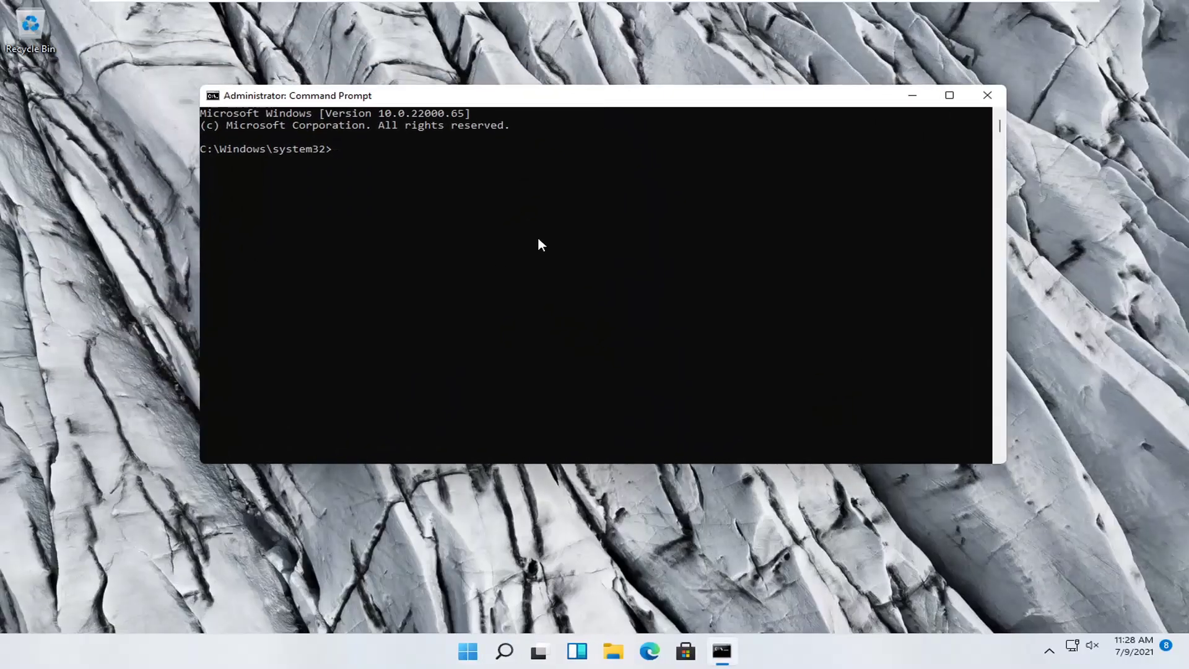
Step: Run 'ipconfig /flushdns' and then 'netsh winsock reset' in the elevated Command Prompt
{"action": "type", "text": "ipconf"}
{"action": "type", "text": "ig /fl"}
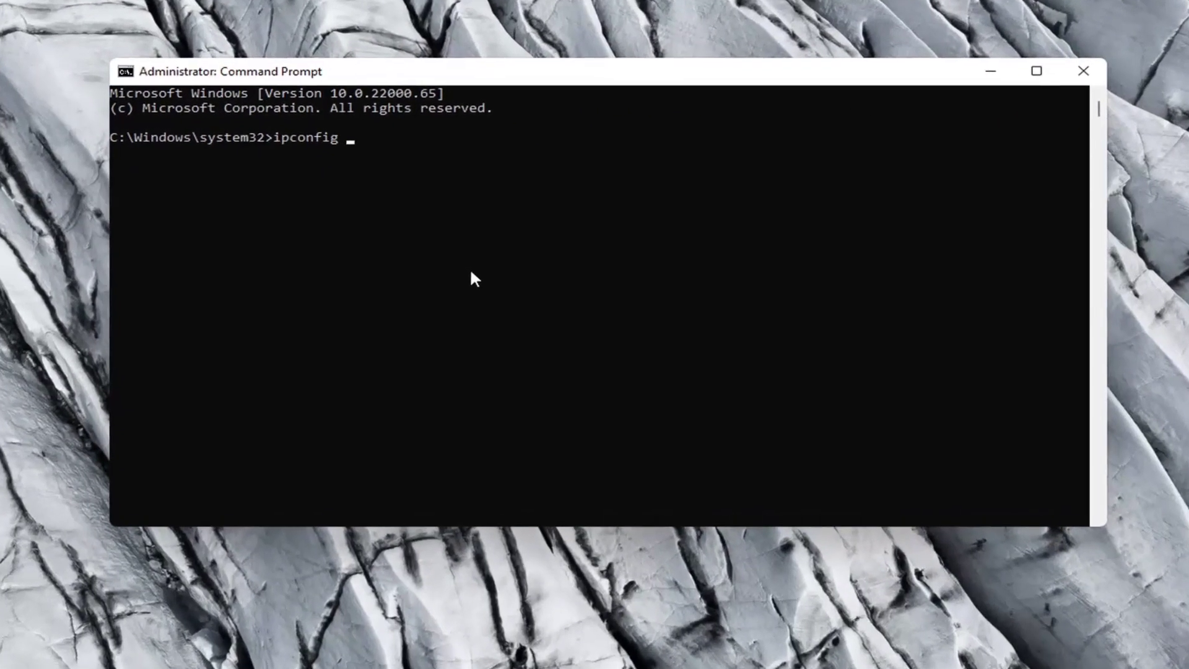
{"action": "type", "text": "i"}
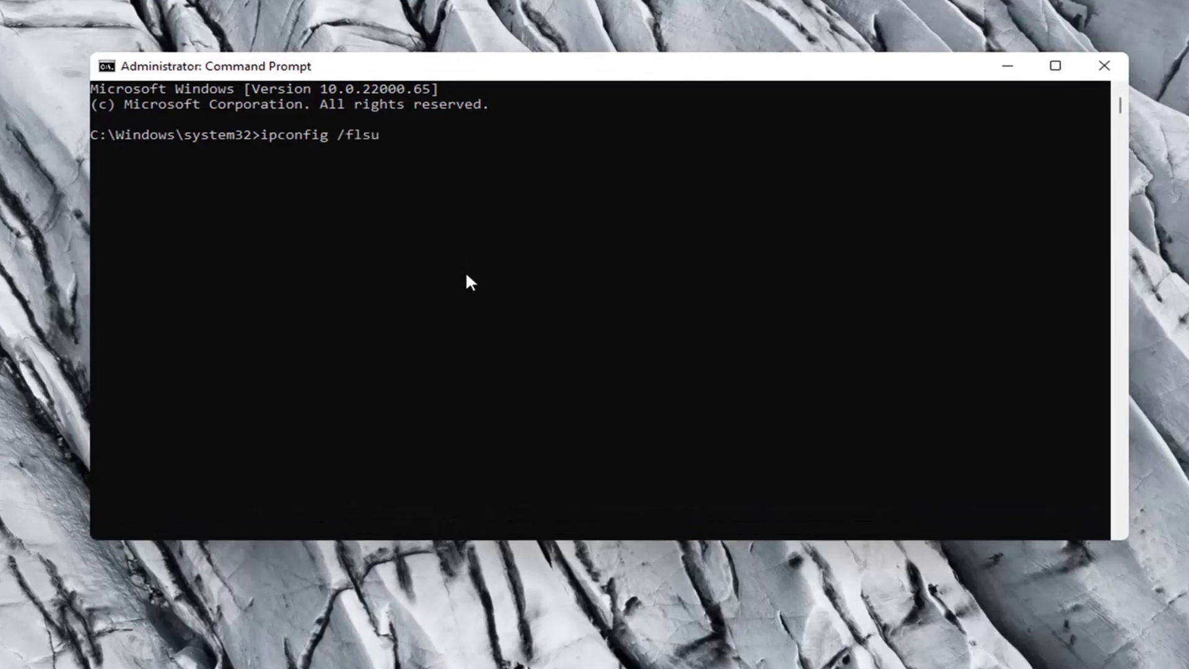
{"action": "key", "text": "BackSpace"}
{"action": "type", "text": "ushdns"}
{"action": "key", "text": "Return"}
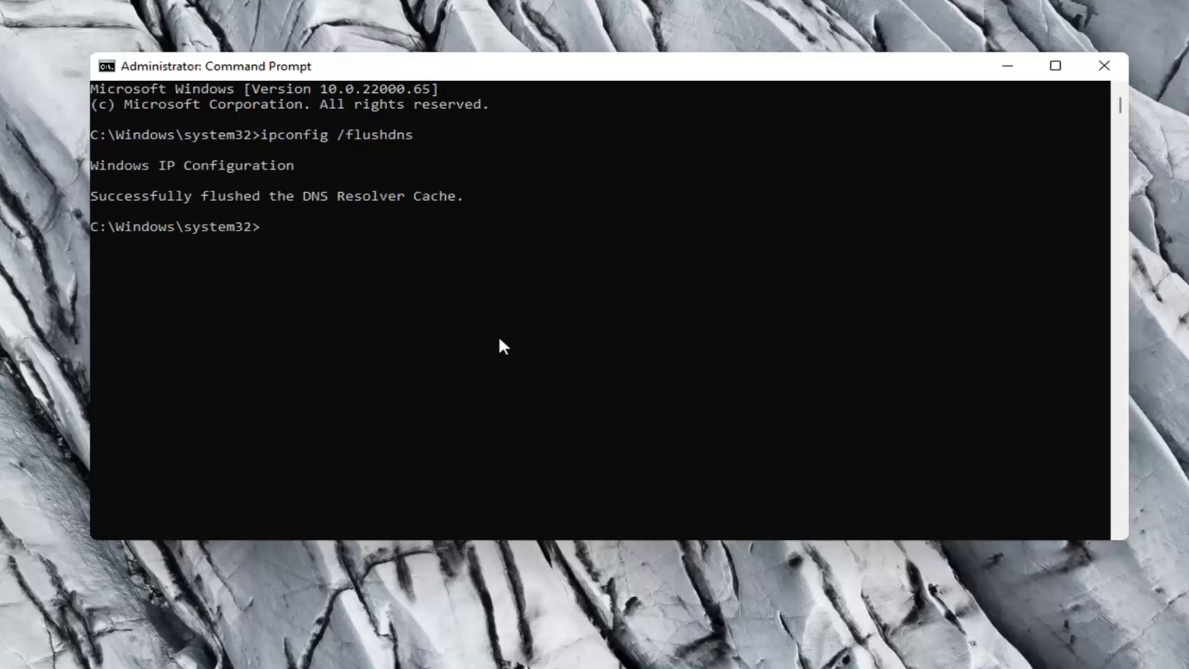
{"action": "type", "text": "netsh winsock "}
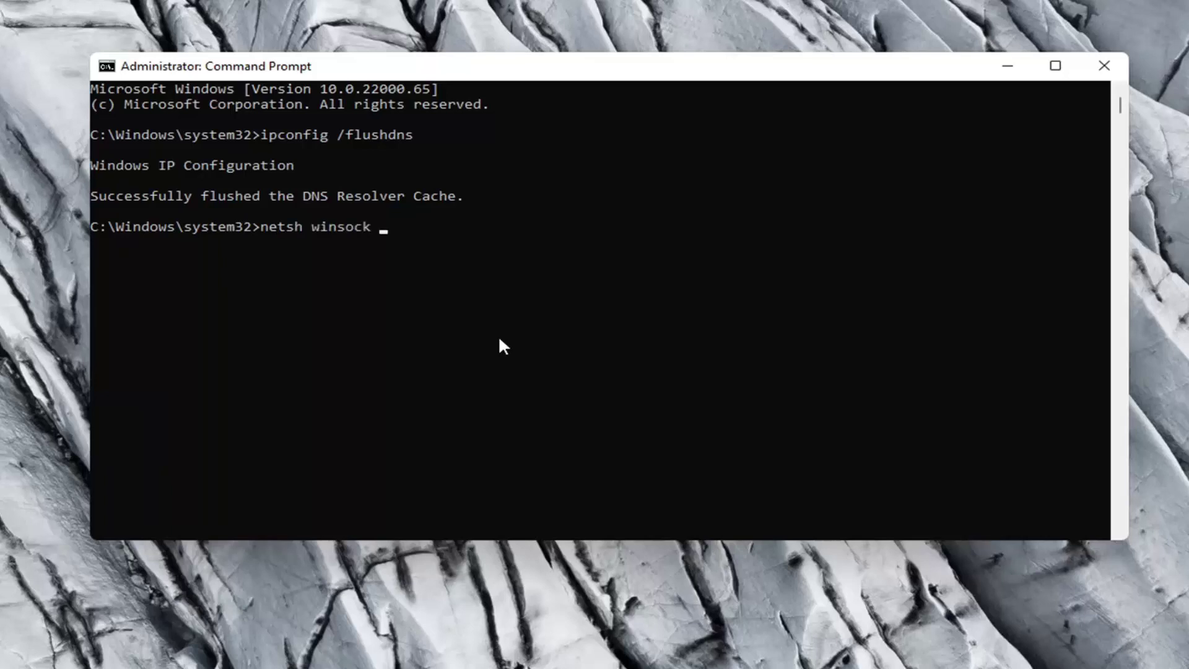
{"action": "type", "text": "reset"}
{"action": "key", "text": "Return"}
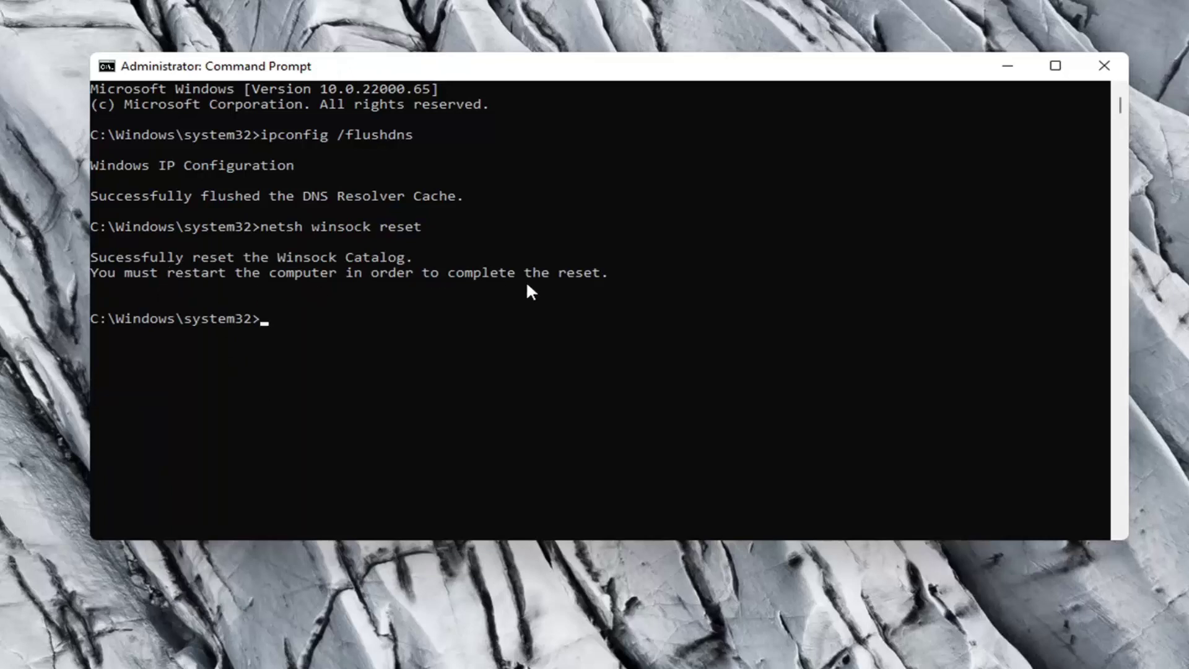
Step: Close Command Prompt and restart the PC to complete the Winsock reset
{"action": "left_click", "coordinate": [1104, 66]}
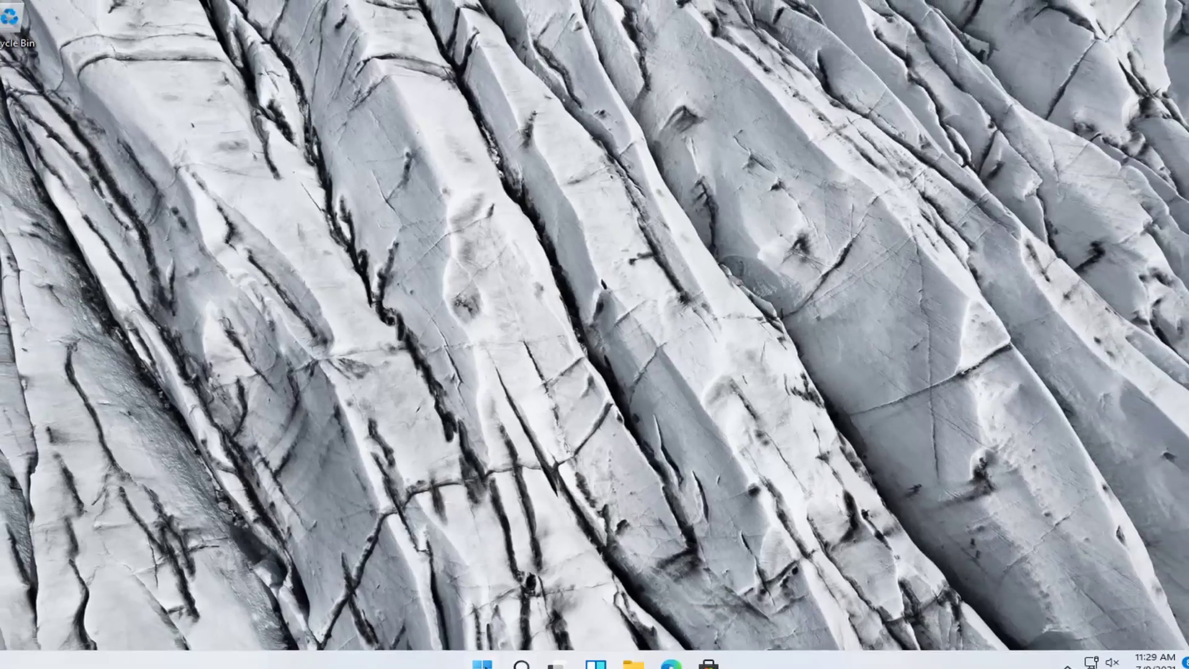
{"action": "right_click", "coordinate": [483, 664]}
{"action": "mouse_move", "coordinate": [545, 592]}
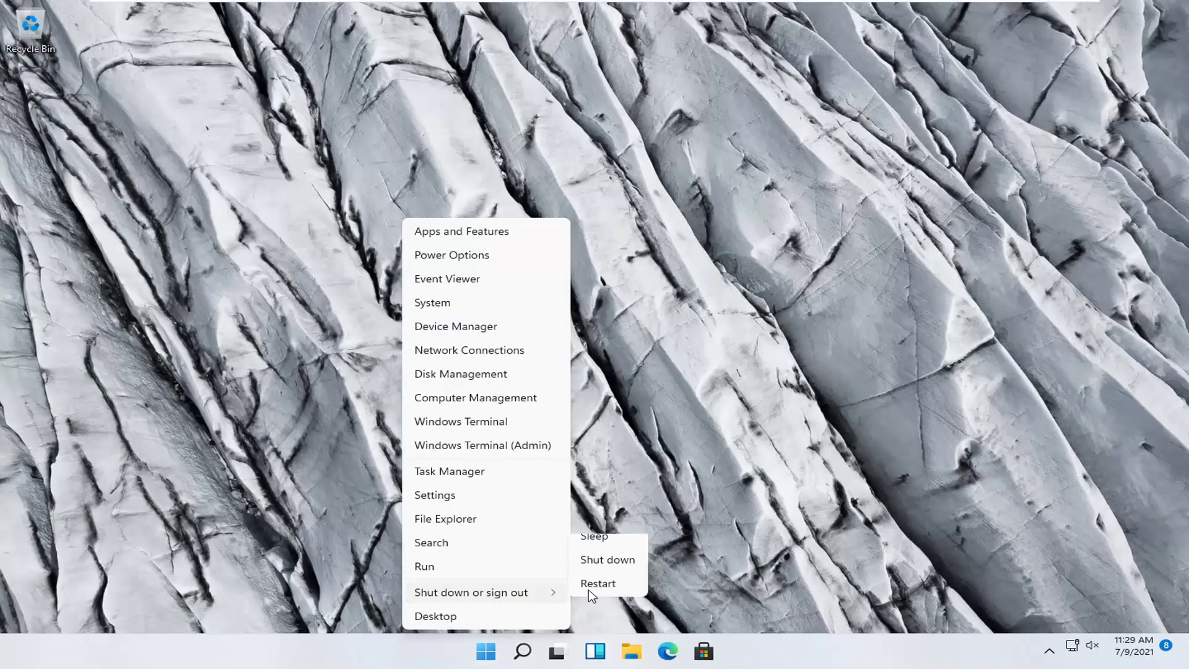
{"action": "left_click", "coordinate": [605, 618]}
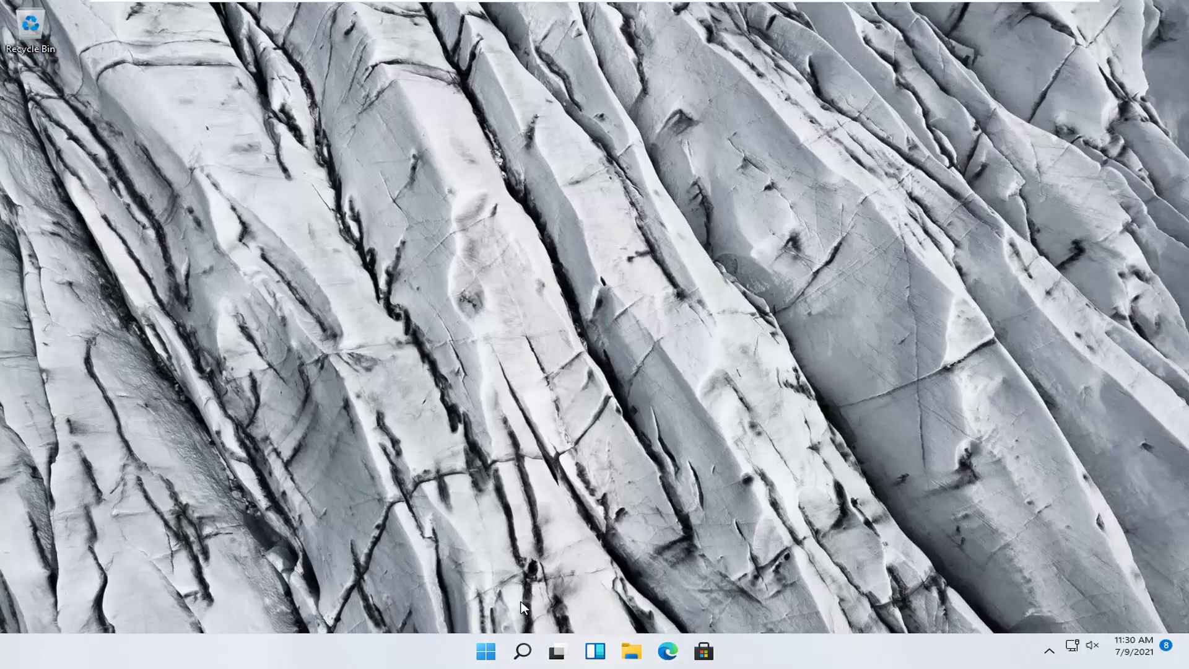
Step: Go to Settings > Network & internet > Advanced network settings > Network reset
{"action": "right_click", "coordinate": [486, 654]}
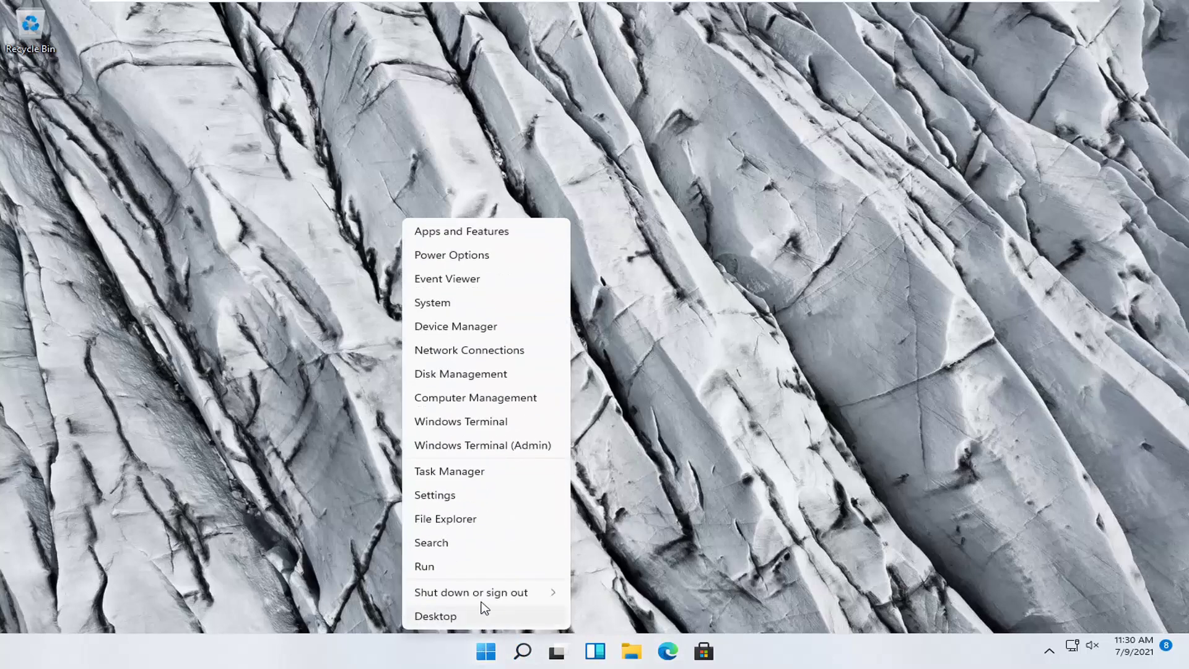
{"action": "left_click", "coordinate": [434, 498]}
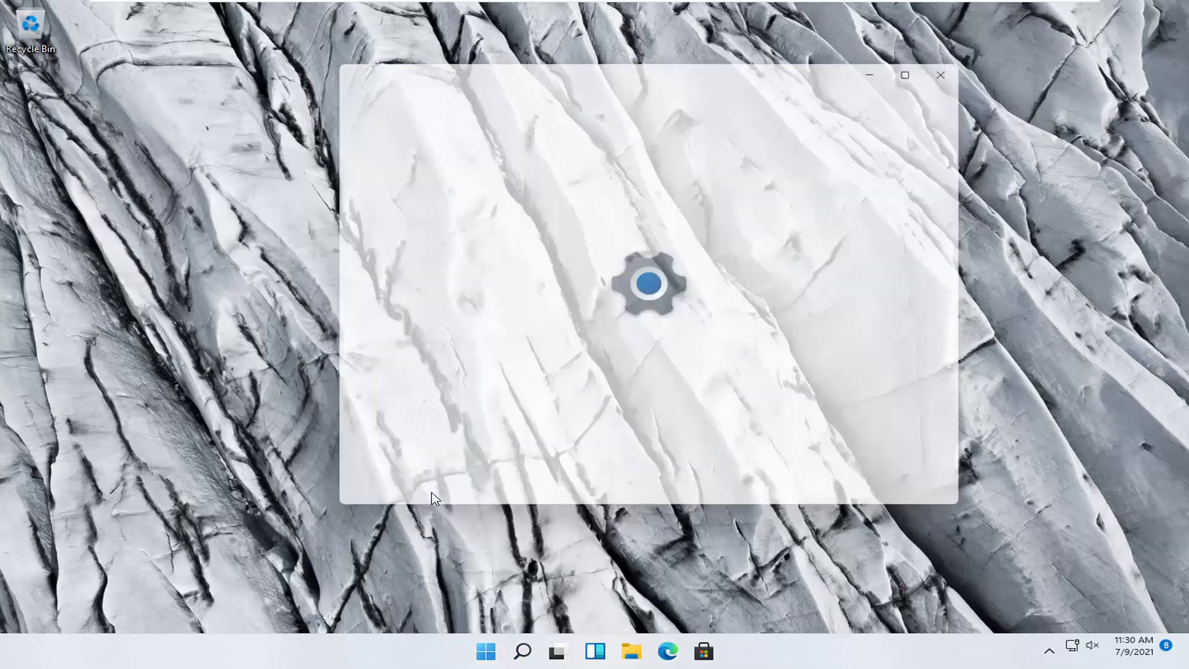
{"action": "key", "text": "super+s"}
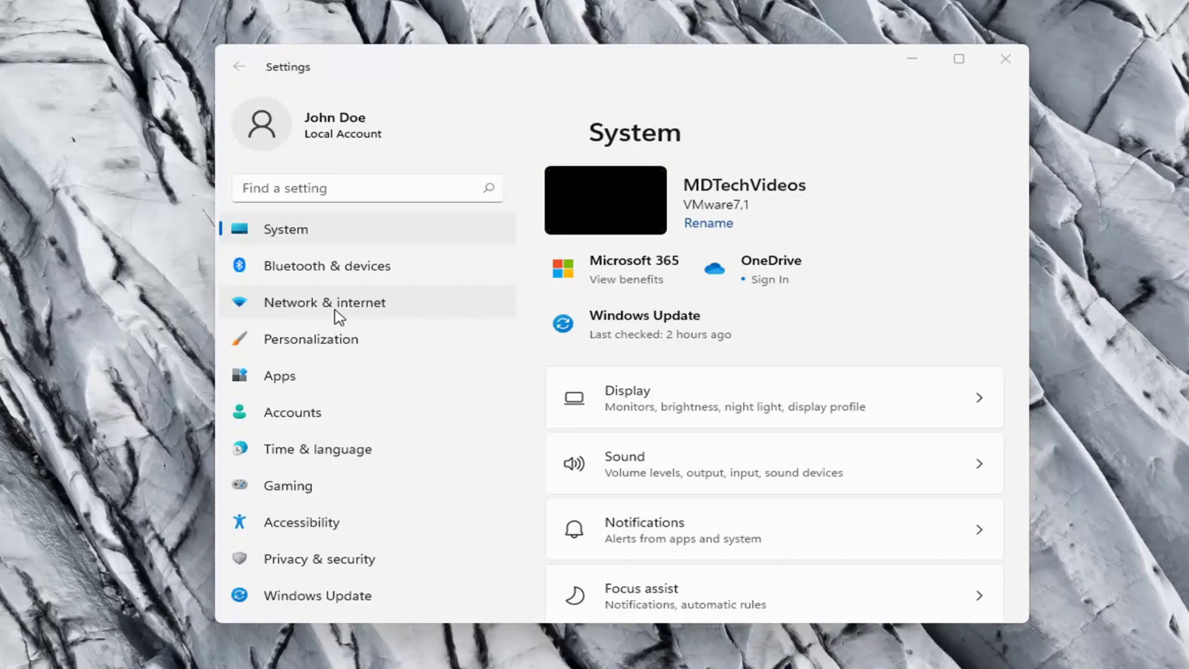
{"action": "left_click", "coordinate": [334, 316]}
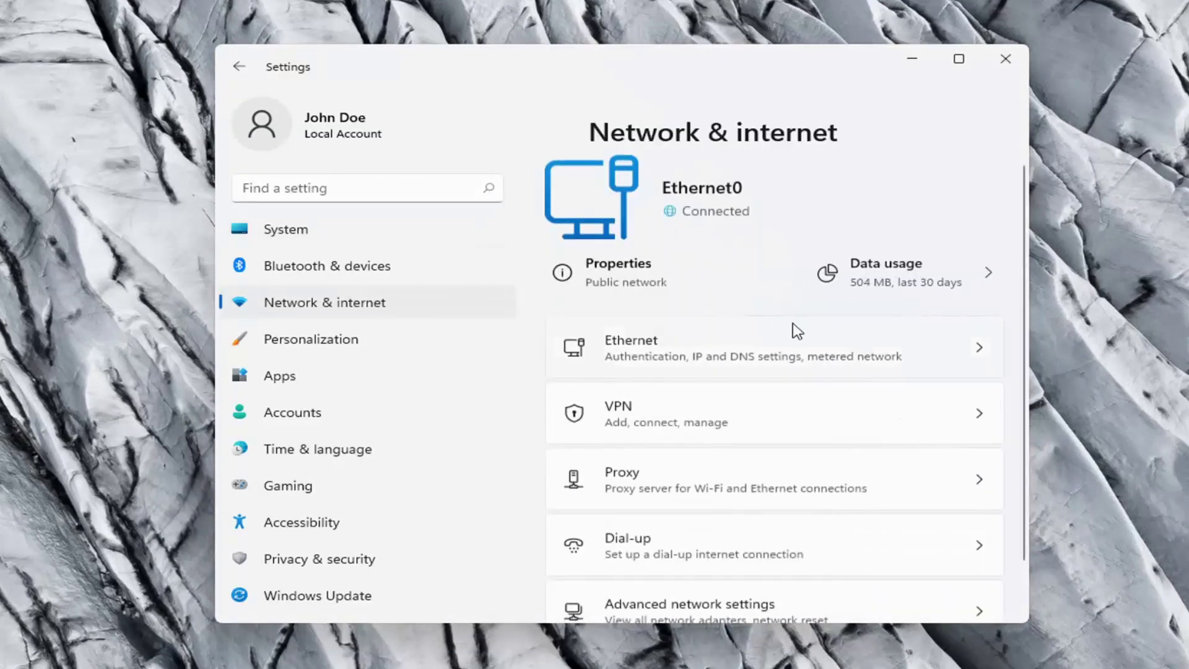
{"action": "scroll", "coordinate": [725, 405], "scroll_direction": "down", "scroll_amount": 1}
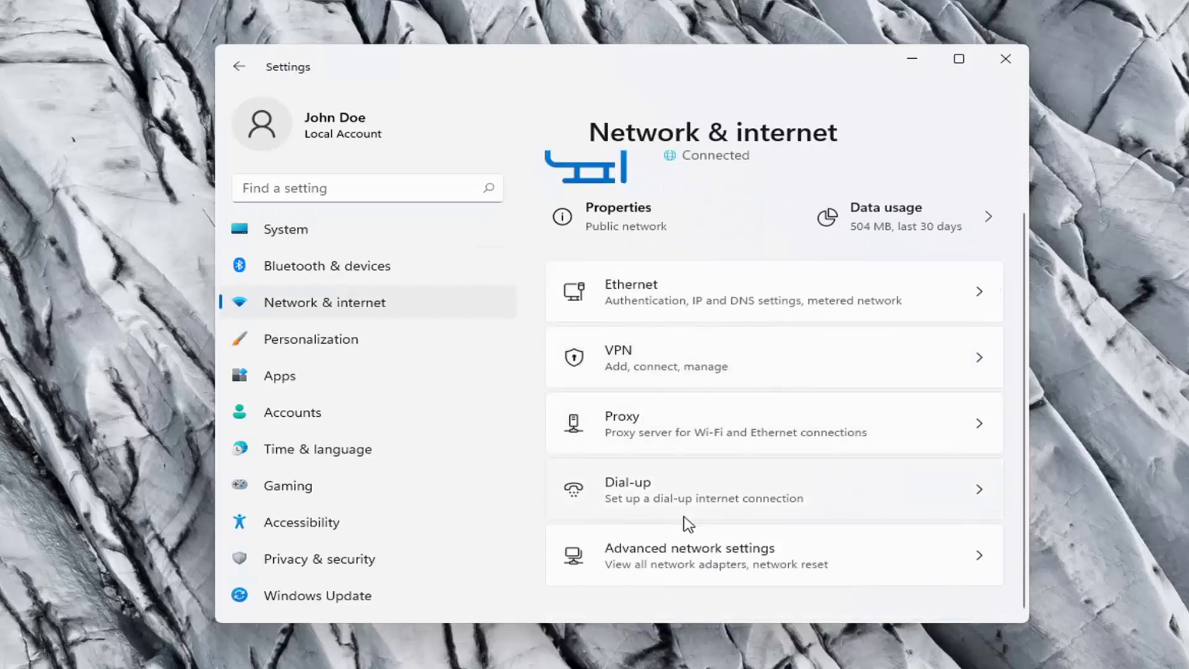
{"action": "left_click", "coordinate": [774, 565]}
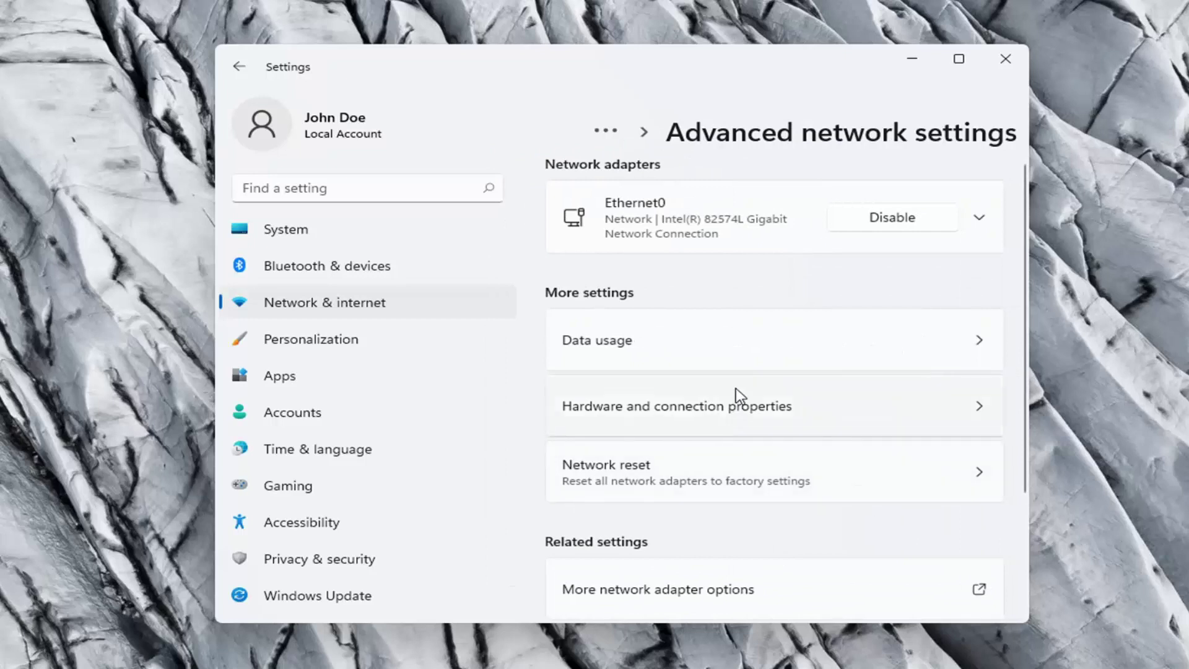
{"action": "scroll", "coordinate": [737, 375], "scroll_direction": "down", "scroll_amount": 3}
{"action": "scroll", "coordinate": [626, 299], "scroll_direction": "up", "scroll_amount": 1}
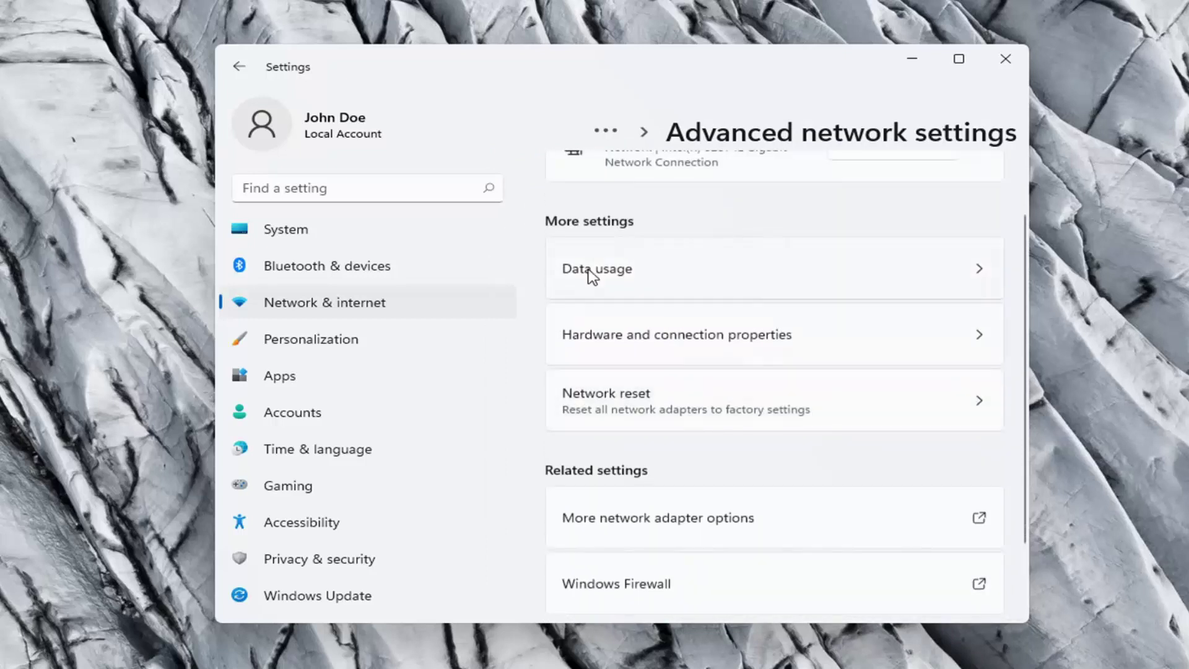
{"action": "scroll", "coordinate": [626, 369], "scroll_direction": "down", "scroll_amount": 1}
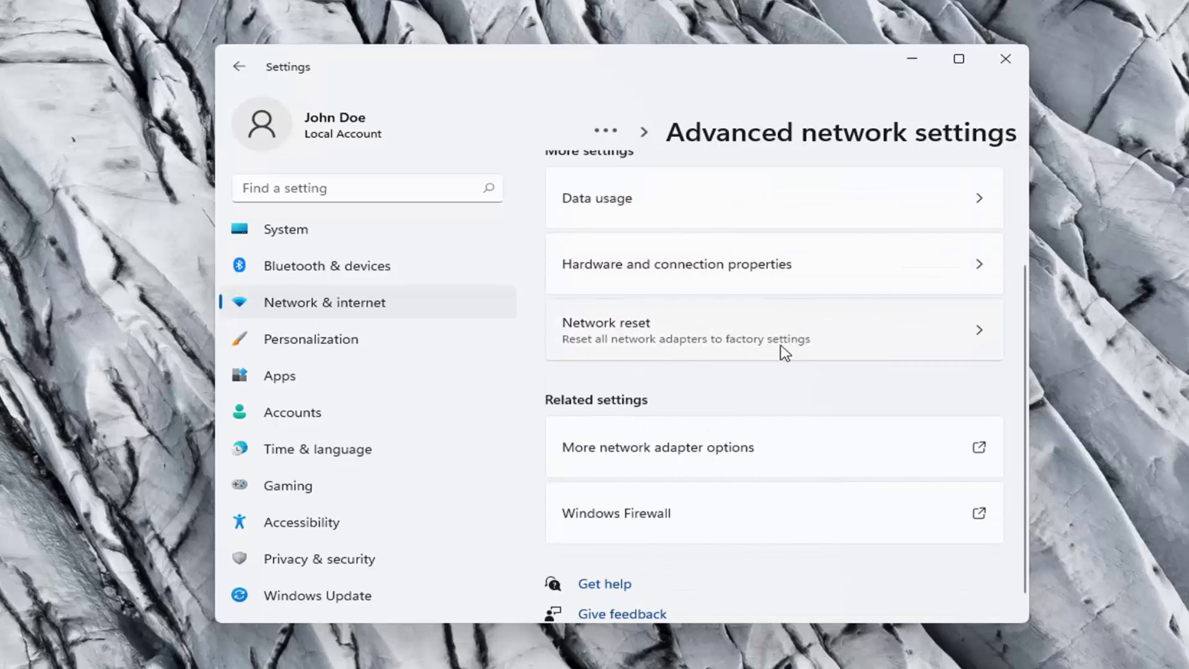
{"action": "left_click", "coordinate": [838, 352]}
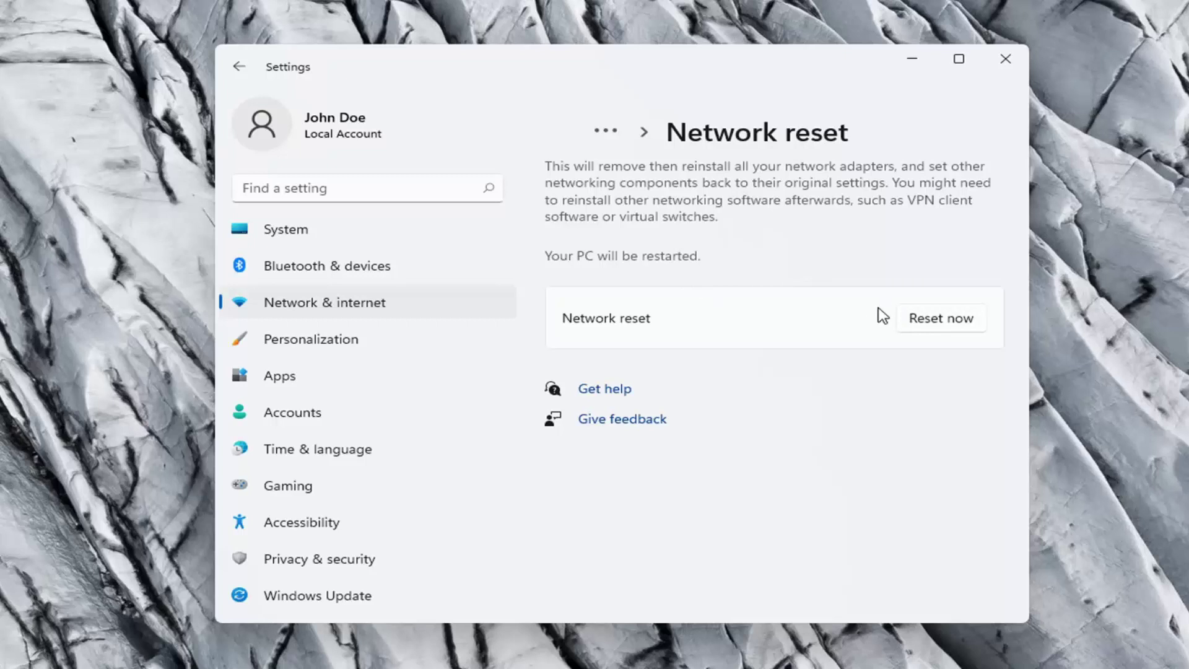
Step: Confirm the network reset, dismiss the 5-minute sign-out notice, and close Settings
{"action": "left_click", "coordinate": [946, 324]}
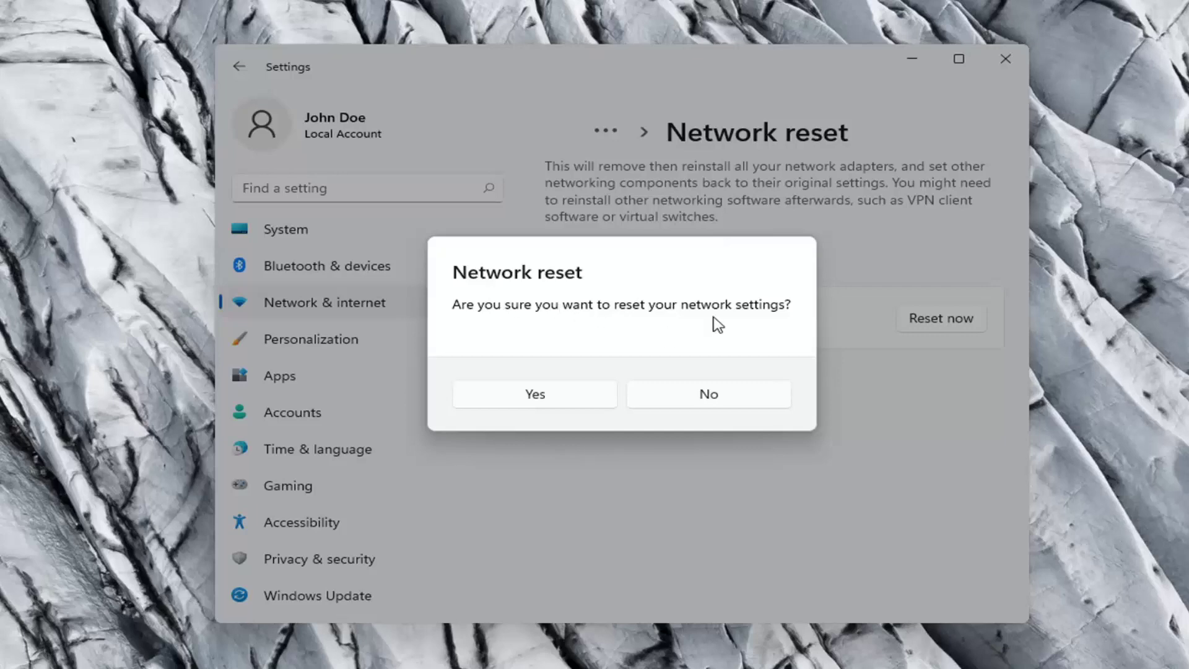
{"action": "left_click", "coordinate": [547, 399]}
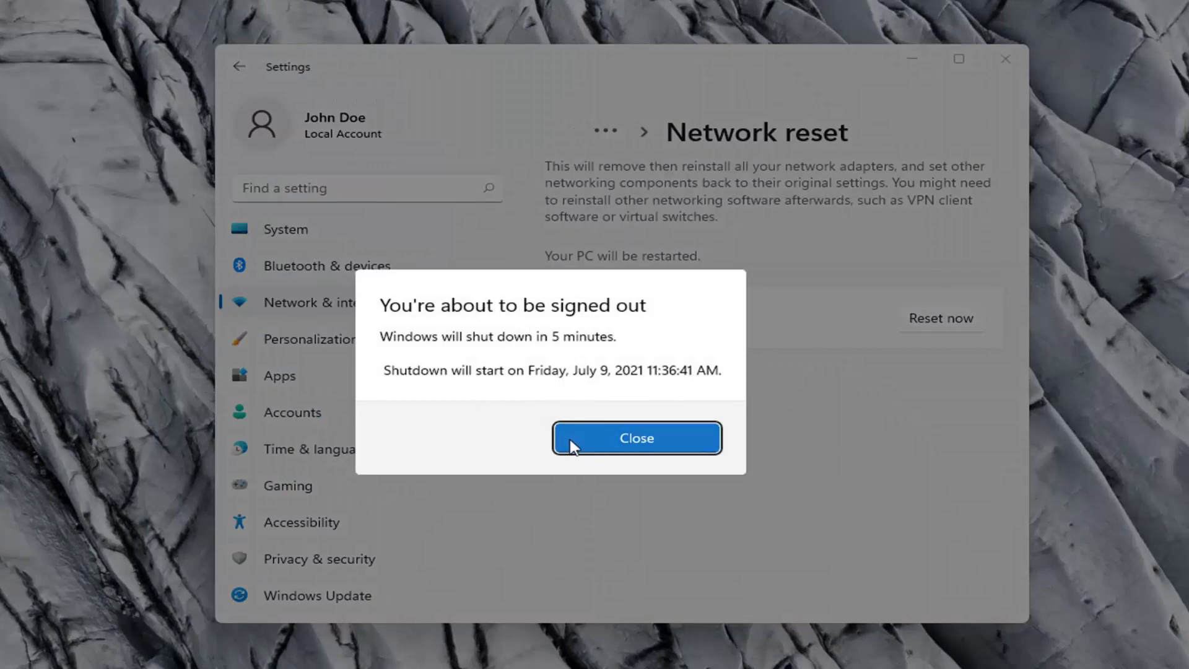
{"action": "left_click", "coordinate": [605, 447]}
{"action": "left_click", "coordinate": [985, 60]}
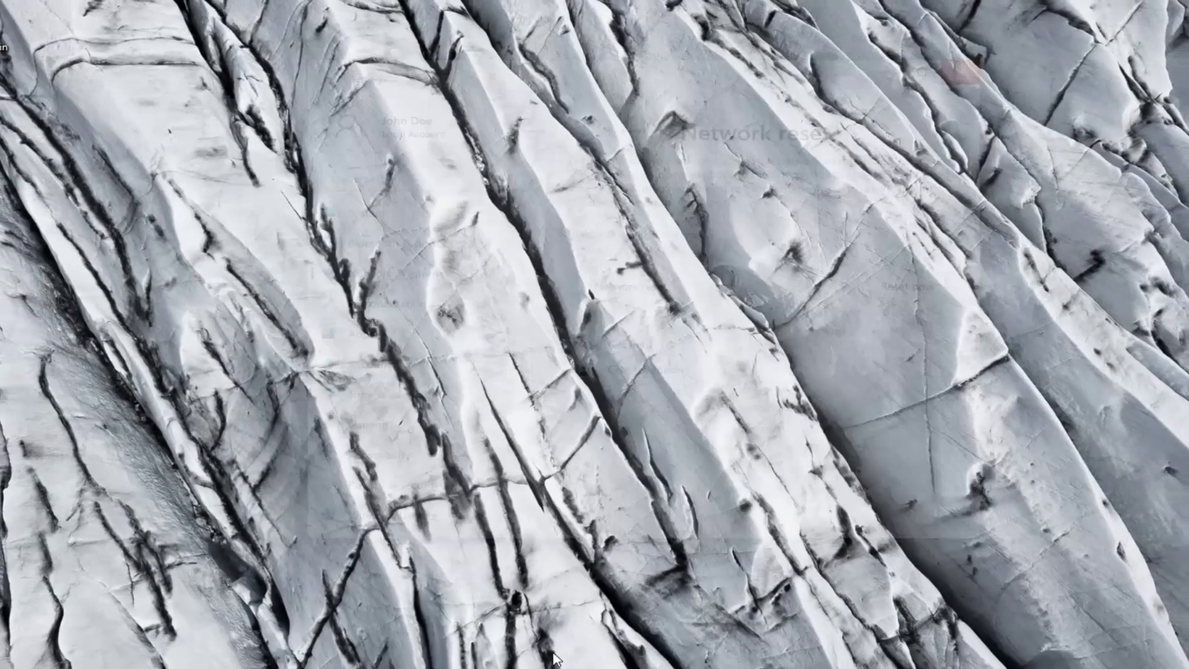
Step: Restart the PC to finish the network reset, then check connection status in Quick Settings
{"action": "right_click", "coordinate": [486, 650]}
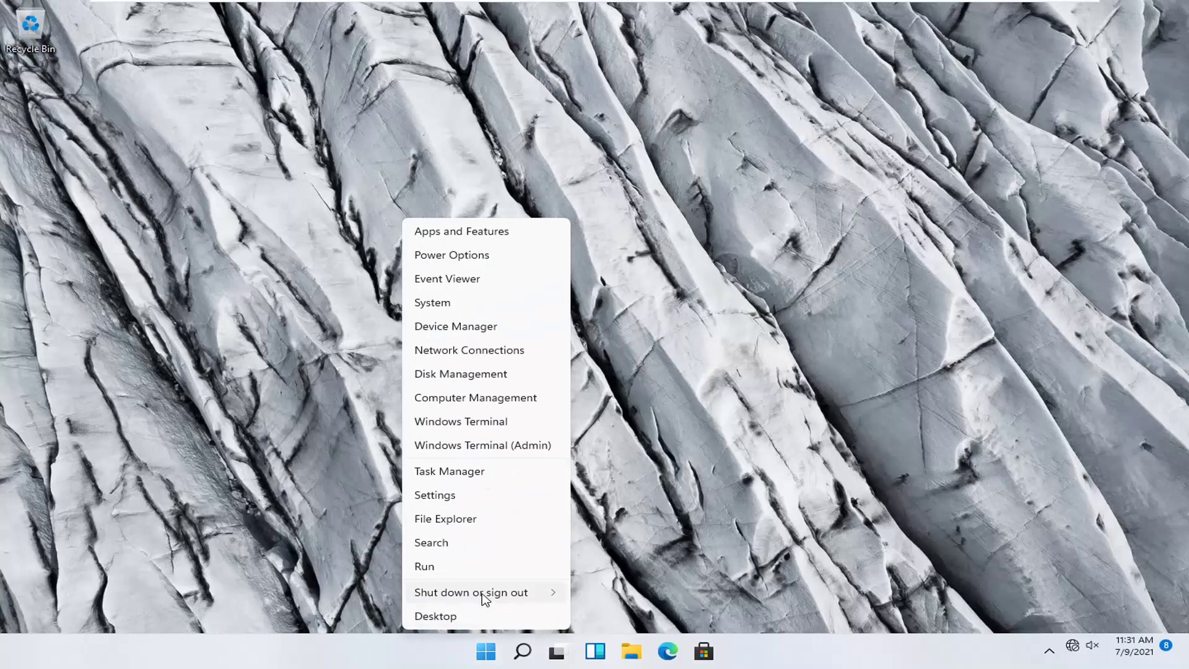
{"action": "mouse_move", "coordinate": [484, 595]}
{"action": "left_click", "coordinate": [611, 620]}
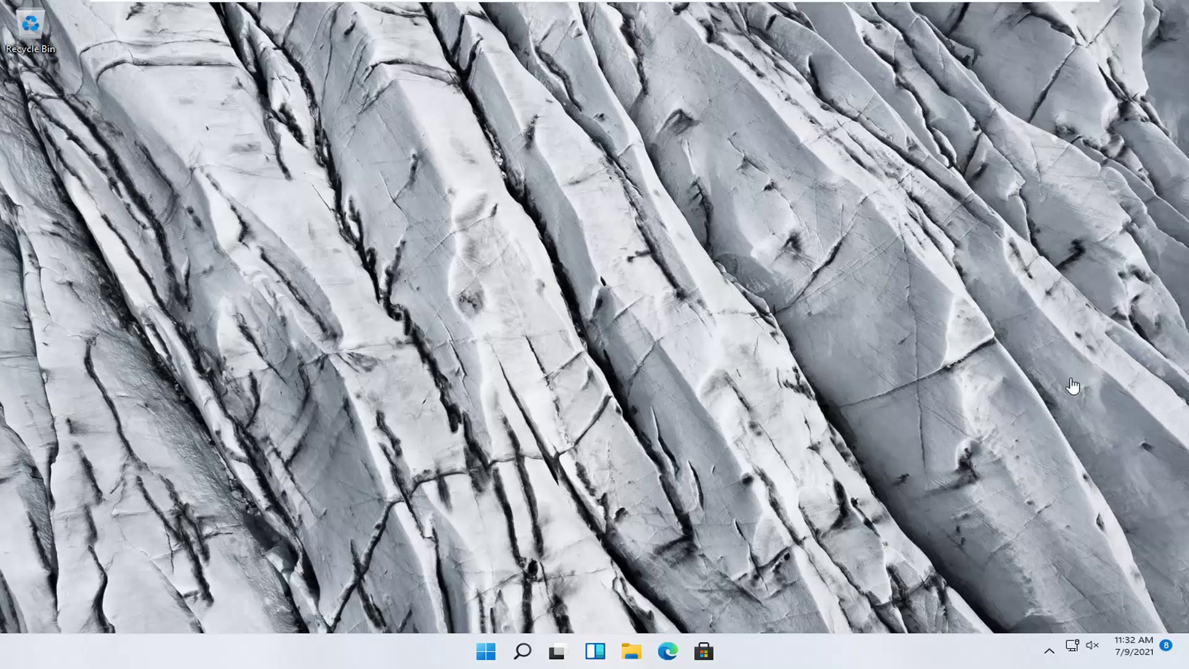
{"action": "left_click", "coordinate": [1073, 647]}
{"action": "left_click", "coordinate": [571, 341]}
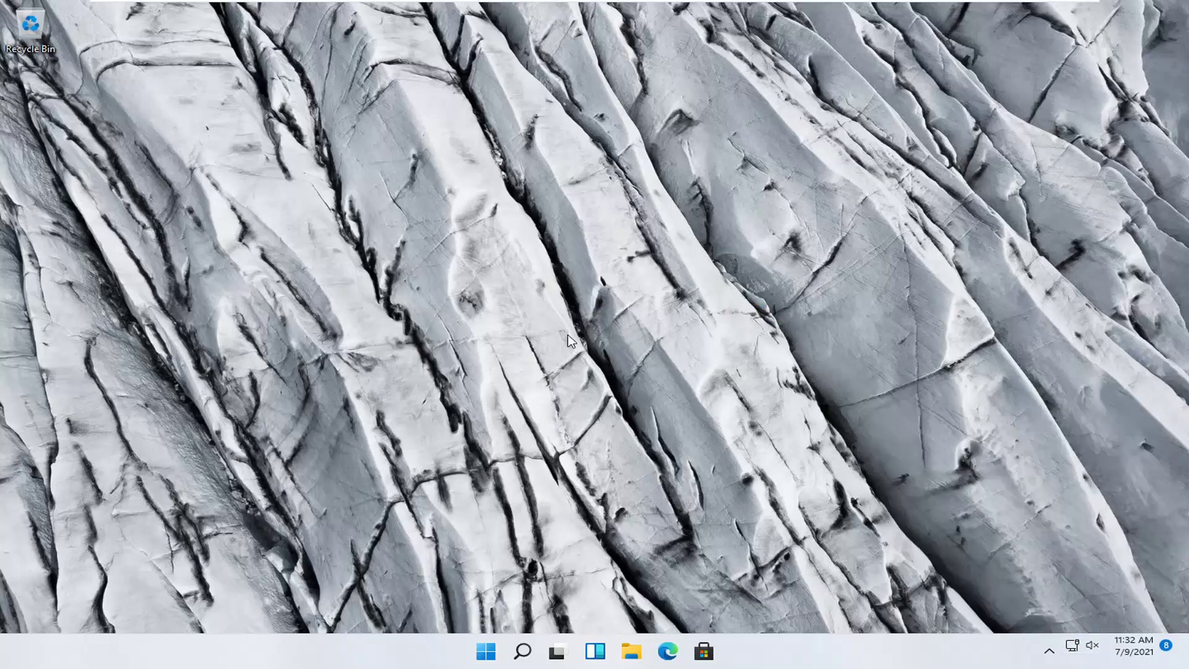